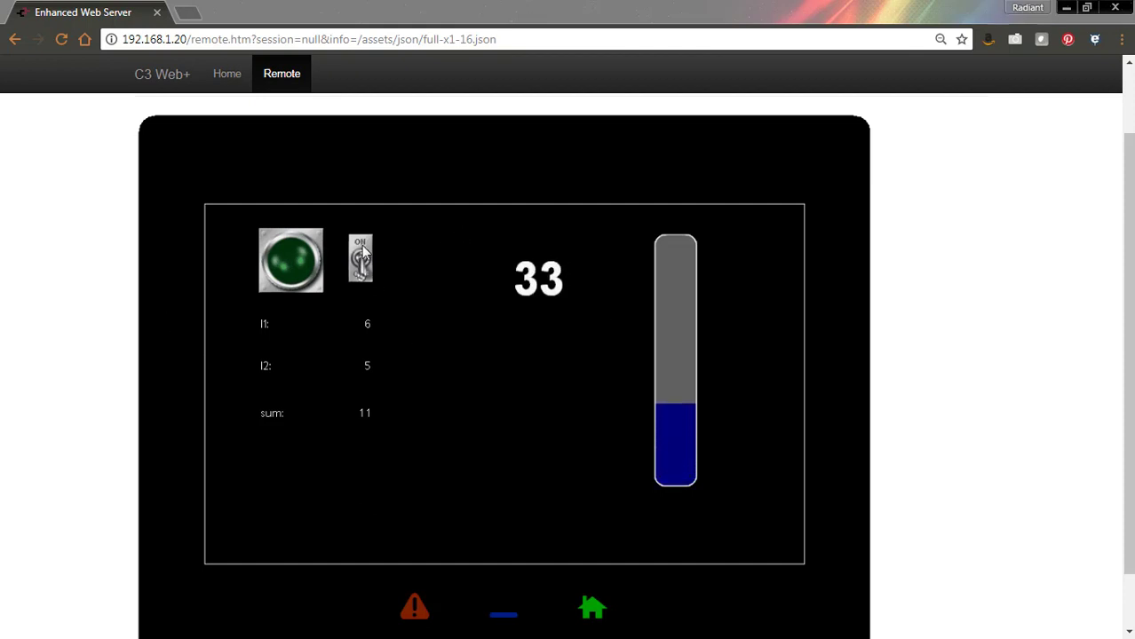
Step: Flip the remote HMI's toggle switch to OFF to light the green lamp, and enlarge the page
{"action": "left_click", "coordinate": [359, 258]}
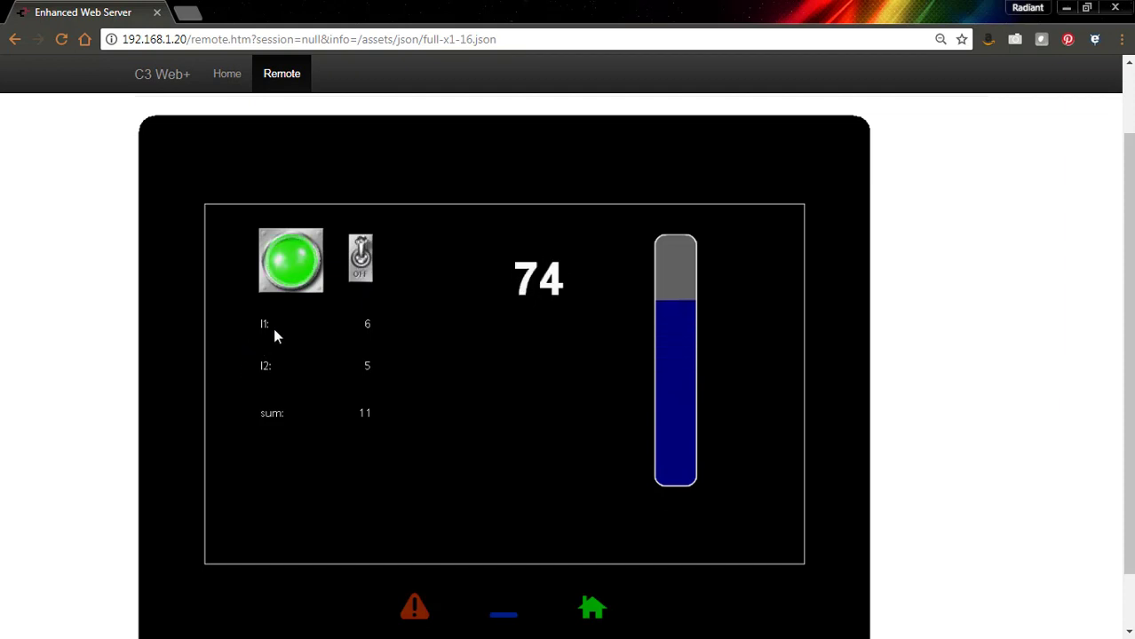
{"action": "key", "text": "ctrl+plus"}
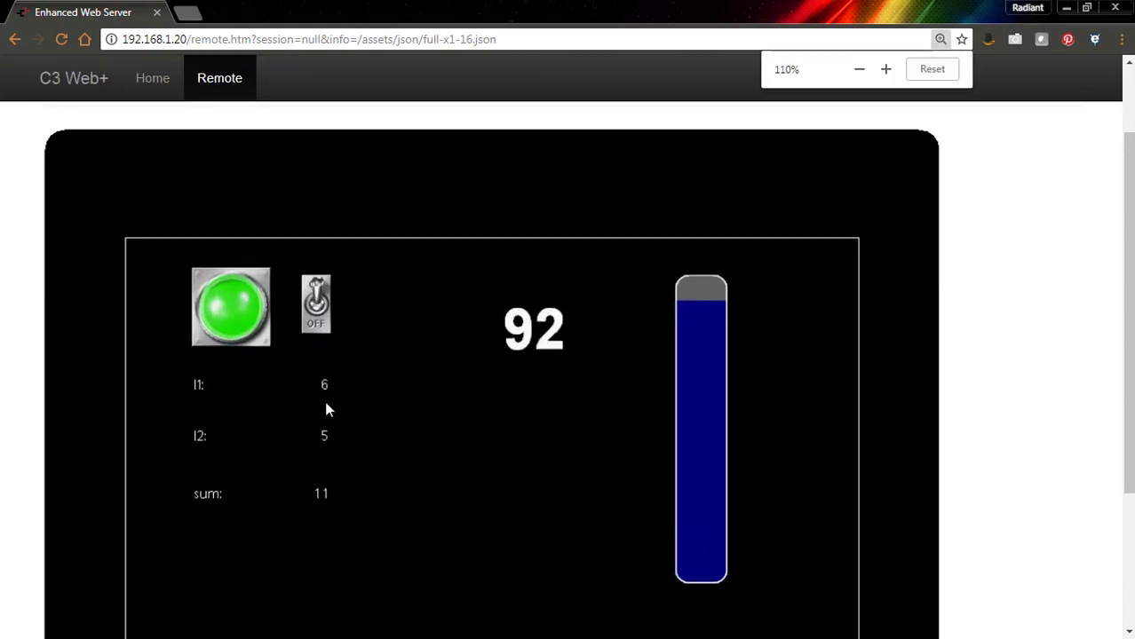
Step: Enter 8 for I1 and 4 for I2 on the remote keypad so the sum reads 12
{"action": "left_click", "coordinate": [322, 386]}
{"action": "left_click", "coordinate": [473, 385]}
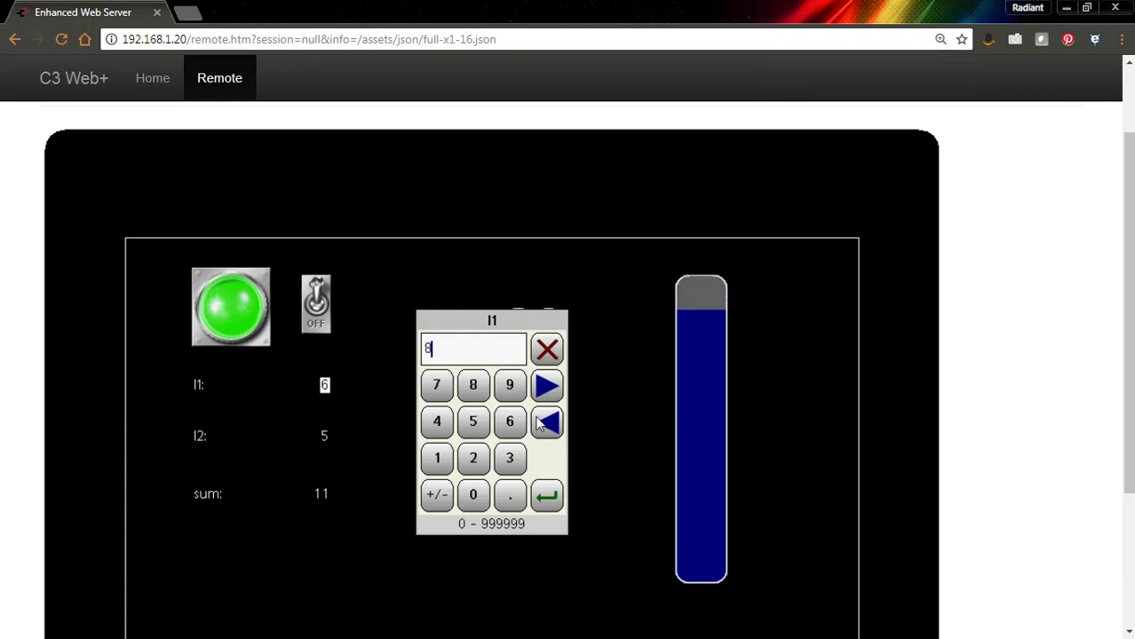
{"action": "left_click", "coordinate": [546, 495]}
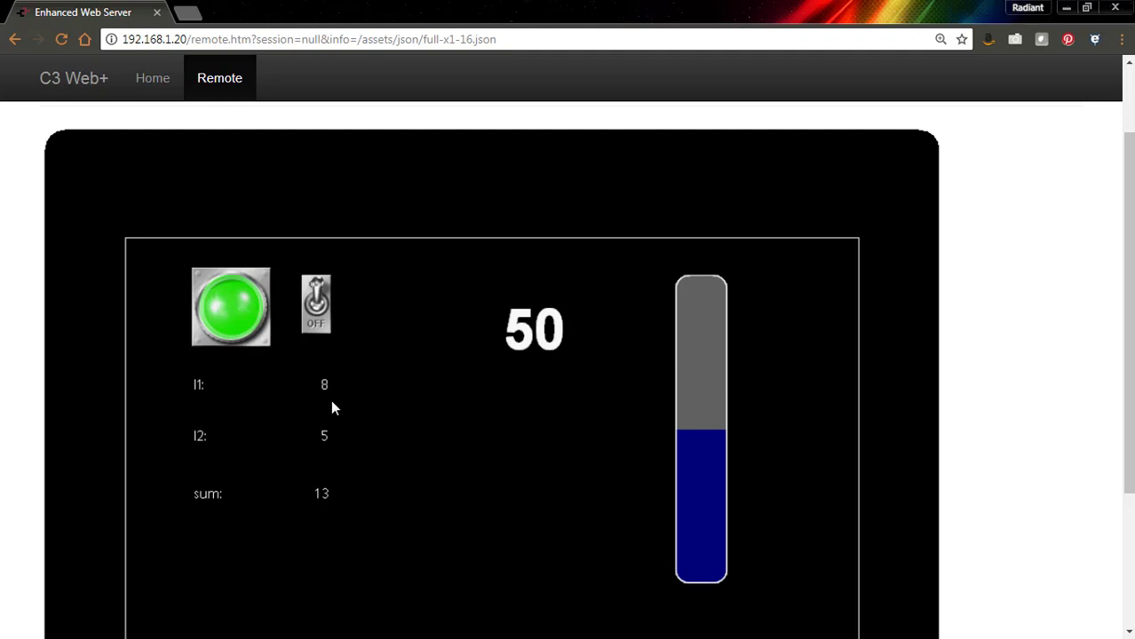
{"action": "left_click", "coordinate": [323, 436]}
{"action": "left_click", "coordinate": [436, 421]}
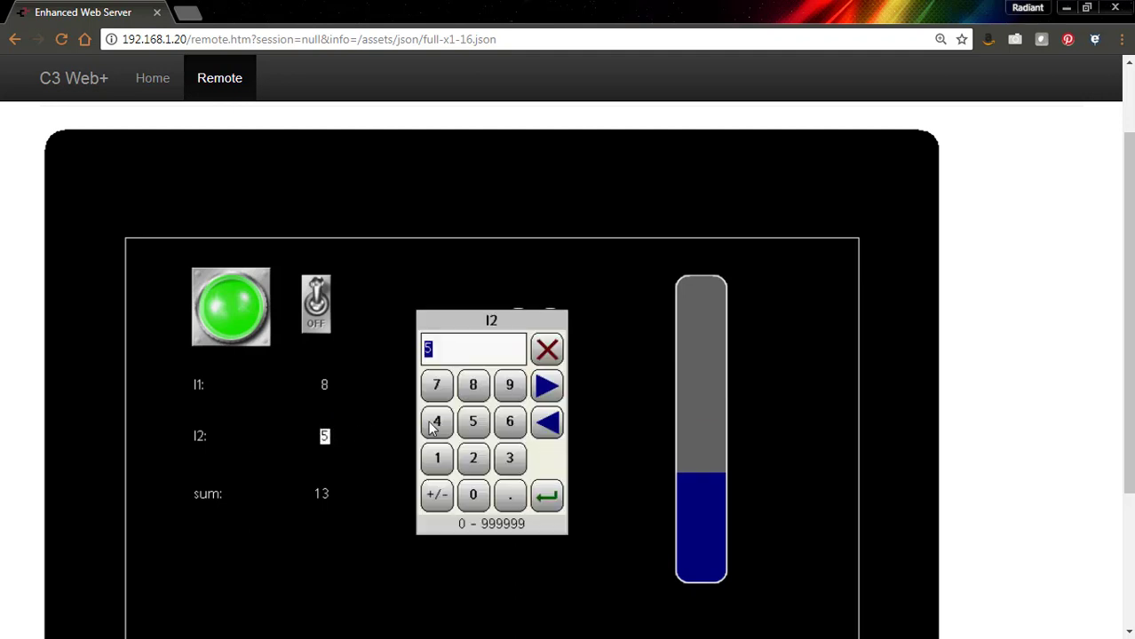
{"action": "left_click", "coordinate": [546, 496]}
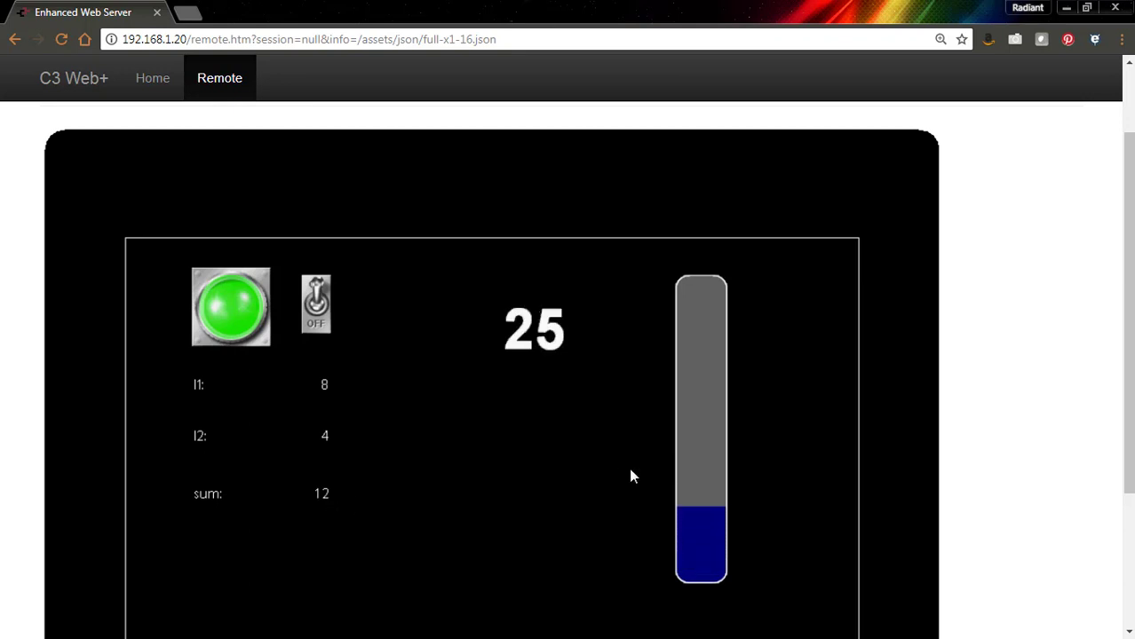
Step: Return the remote page to its normal zoom
{"action": "scroll", "coordinate": [631, 473], "scroll_direction": "down", "scroll_amount": 3}
{"action": "key", "text": "ctrl+minus"}
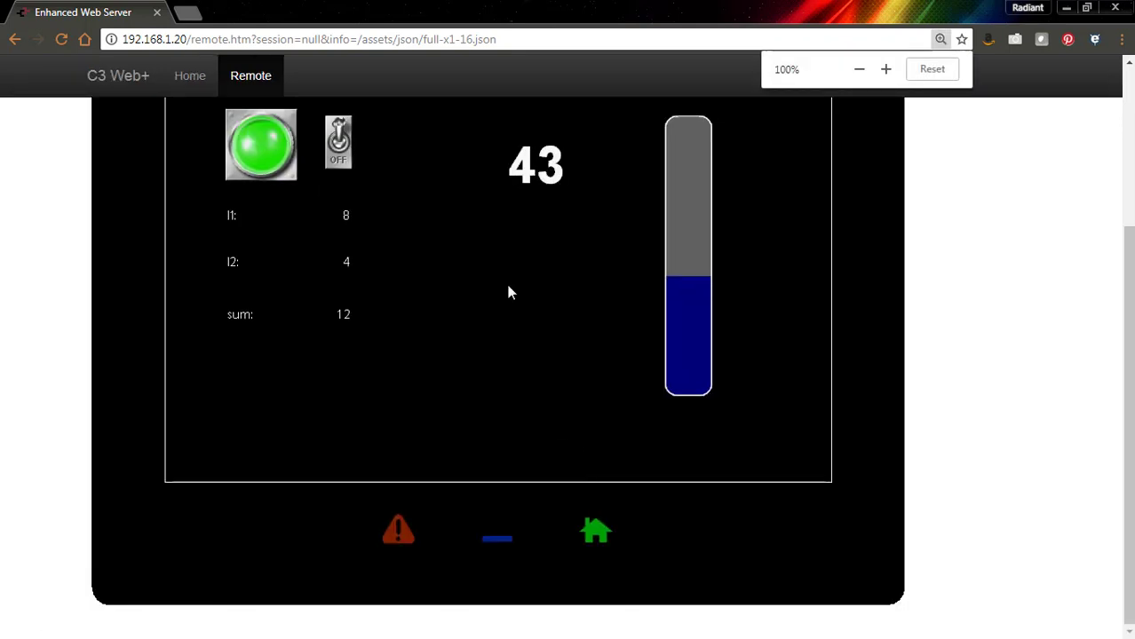
{"action": "scroll", "coordinate": [515, 332], "scroll_direction": "up", "scroll_amount": 3}
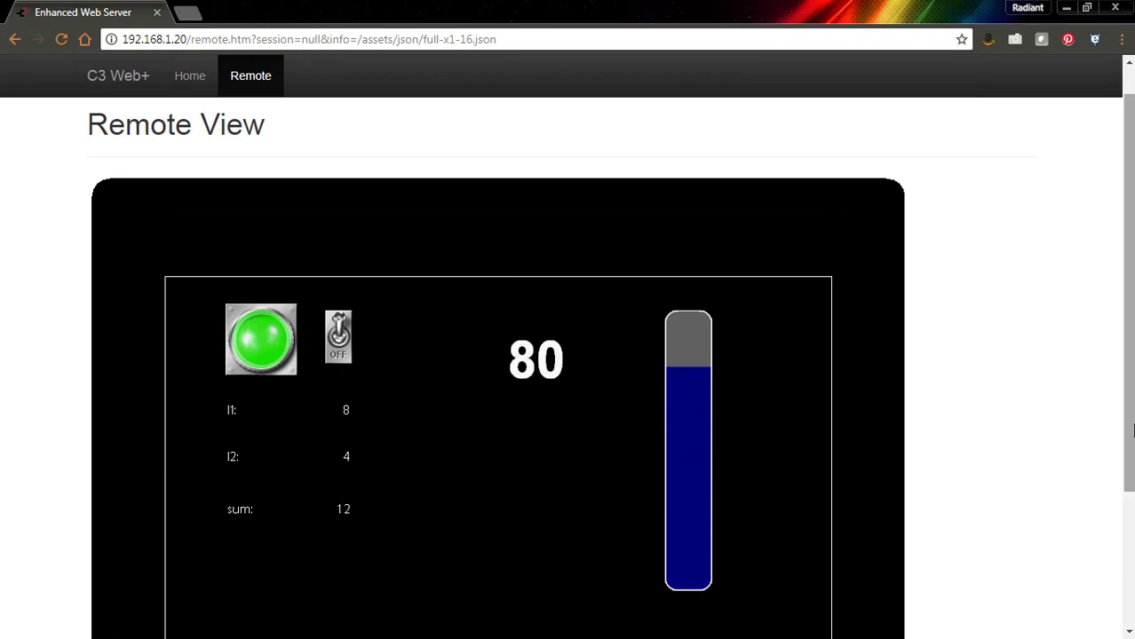
{"action": "left_click_drag", "start_coordinate": [1131, 436], "coordinate": [1132, 468]}
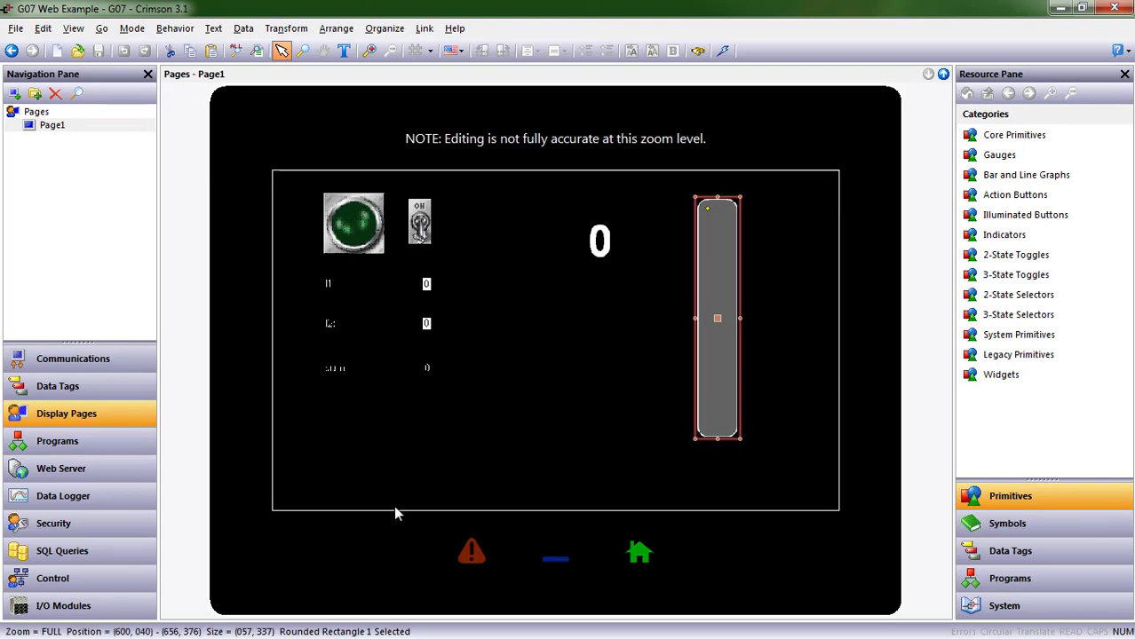
Step: Create a new numeric data tag, keeping the default name Tag1 for now
{"action": "left_click", "coordinate": [99, 390]}
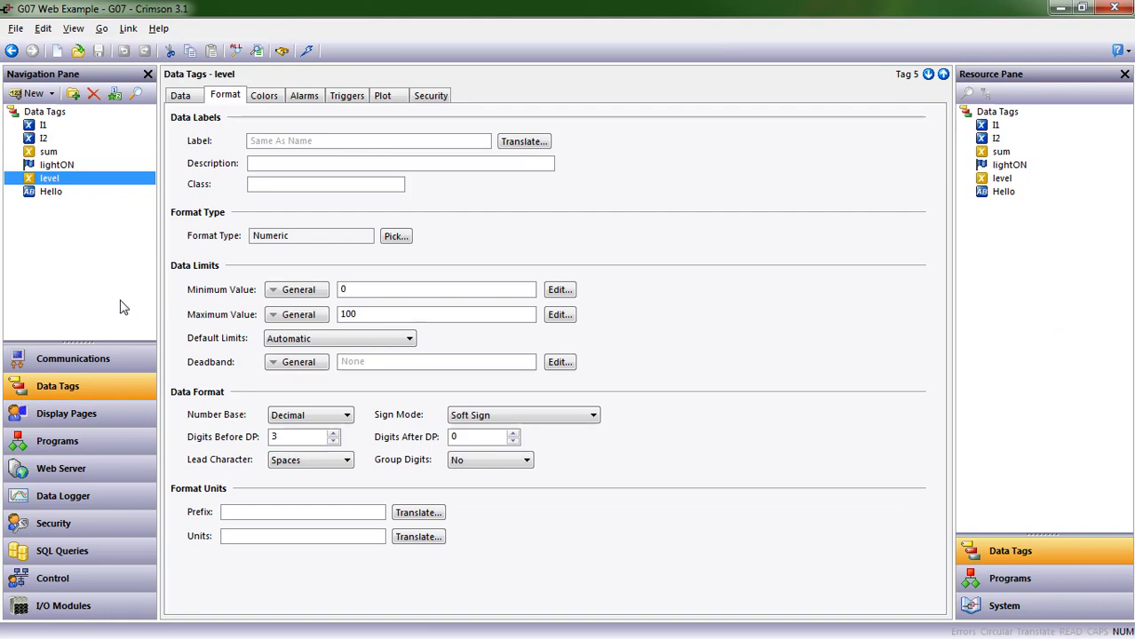
{"action": "left_click", "coordinate": [52, 94]}
{"action": "left_click", "coordinate": [54, 114]}
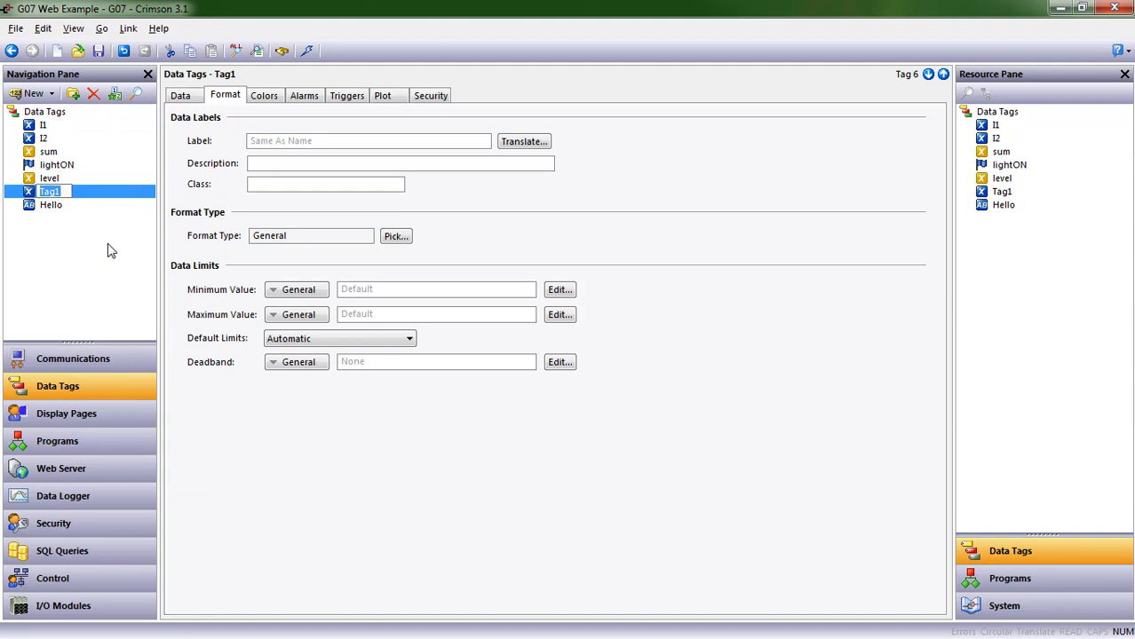
{"action": "key", "text": "Return"}
Step: Rename Tag1 to 'setpoint', then show the lightON tag's data settings
{"action": "right_click", "coordinate": [113, 182]}
{"action": "right_click", "coordinate": [87, 195]}
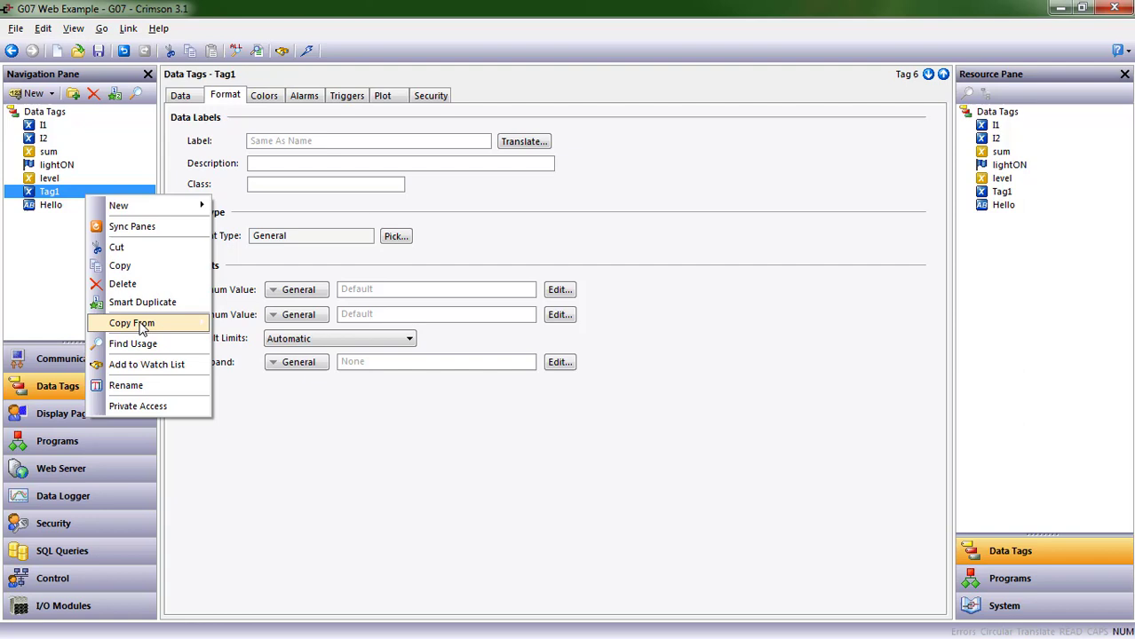
{"action": "left_click", "coordinate": [142, 386]}
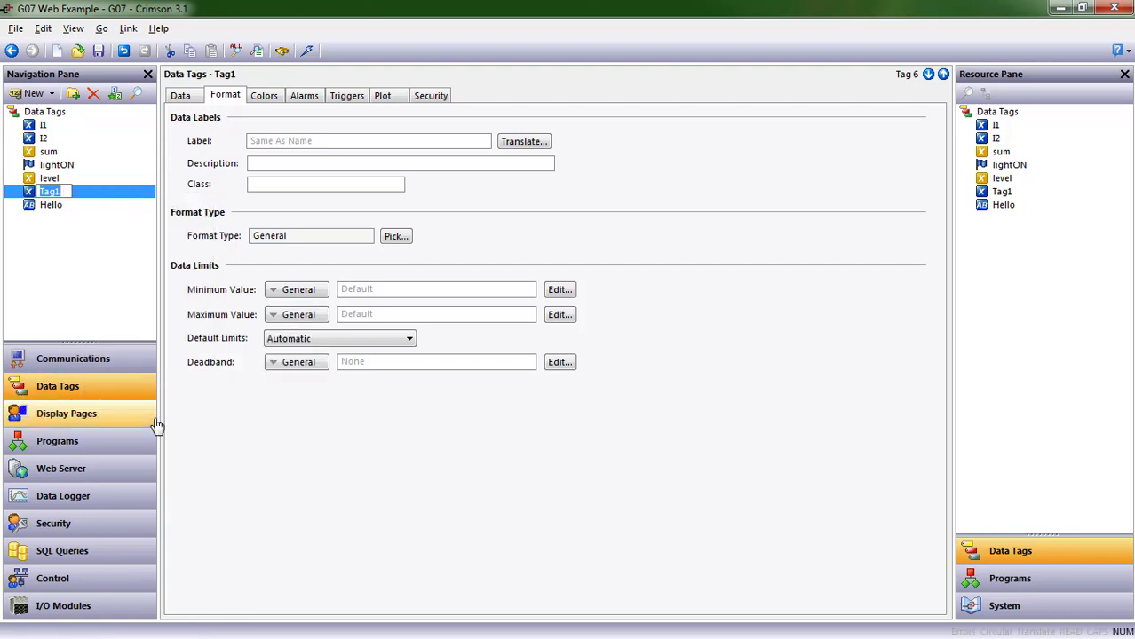
{"action": "type", "text": "setpoint"}
{"action": "key", "text": "Return"}
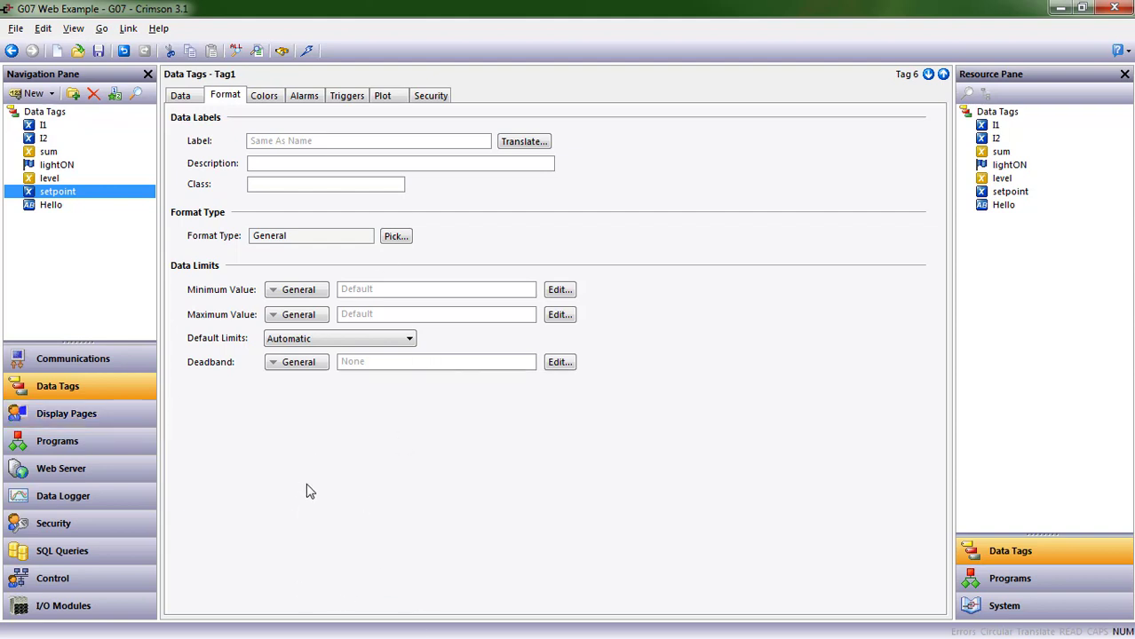
{"action": "left_click", "coordinate": [59, 166]}
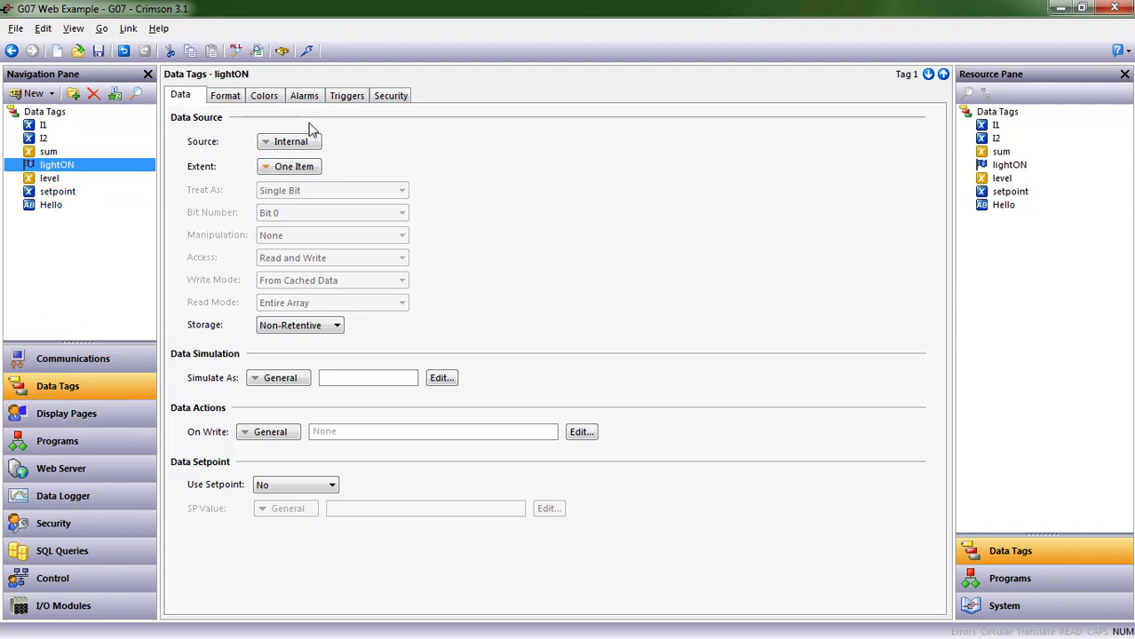
Step: Set lightON's source to a Complex expression: if(level>=setpoint) return true, else return false
{"action": "left_click", "coordinate": [294, 145]}
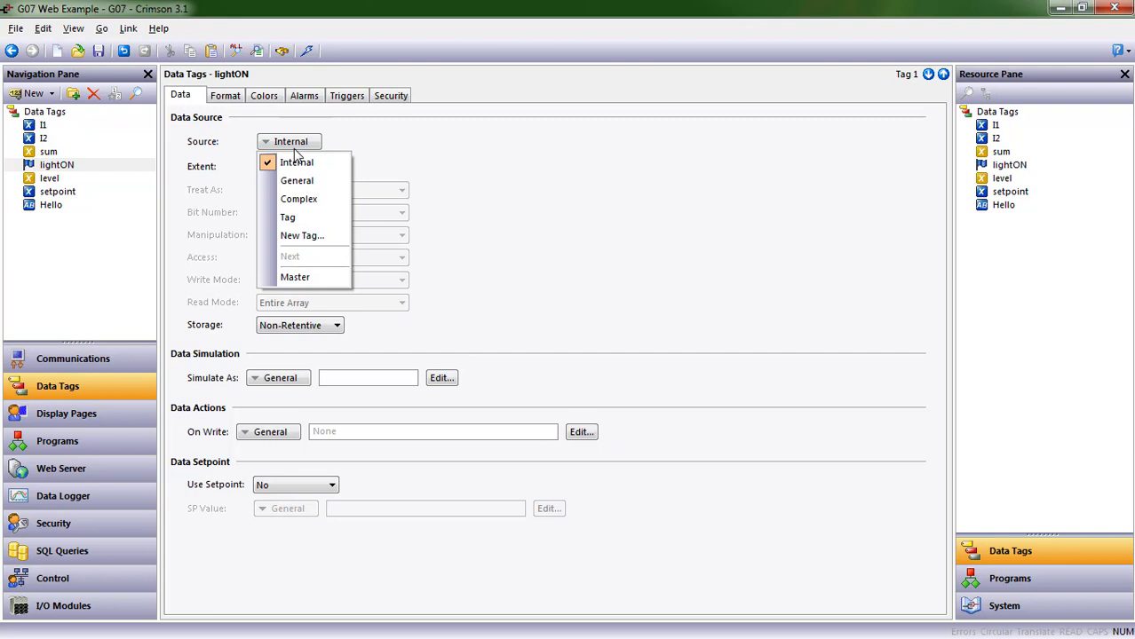
{"action": "left_click", "coordinate": [308, 200]}
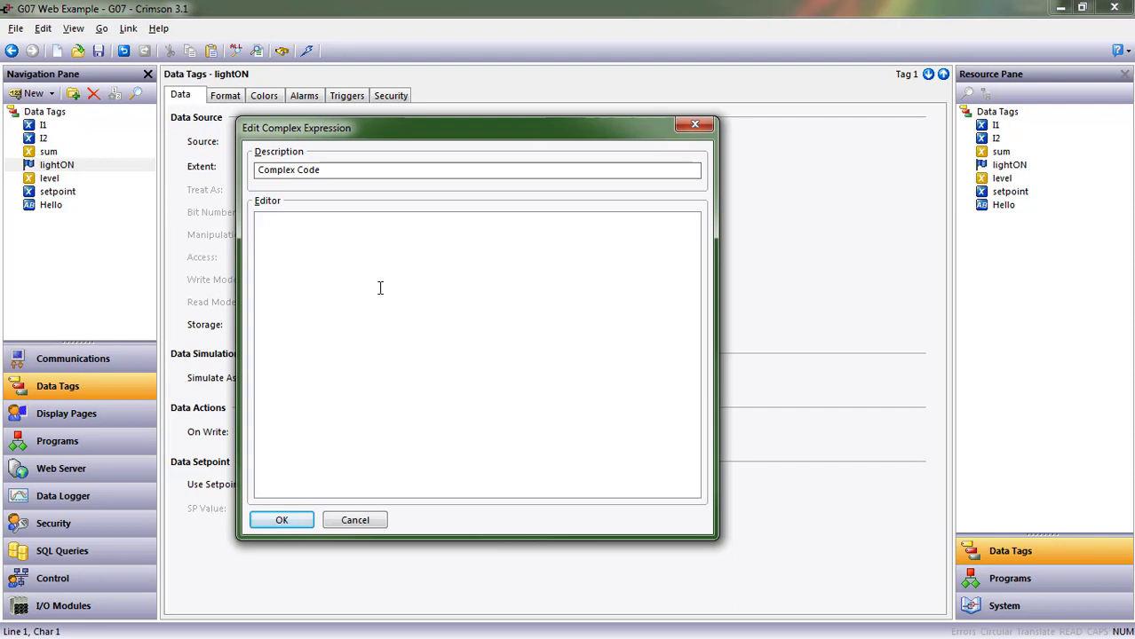
{"action": "type", "text": "if("}
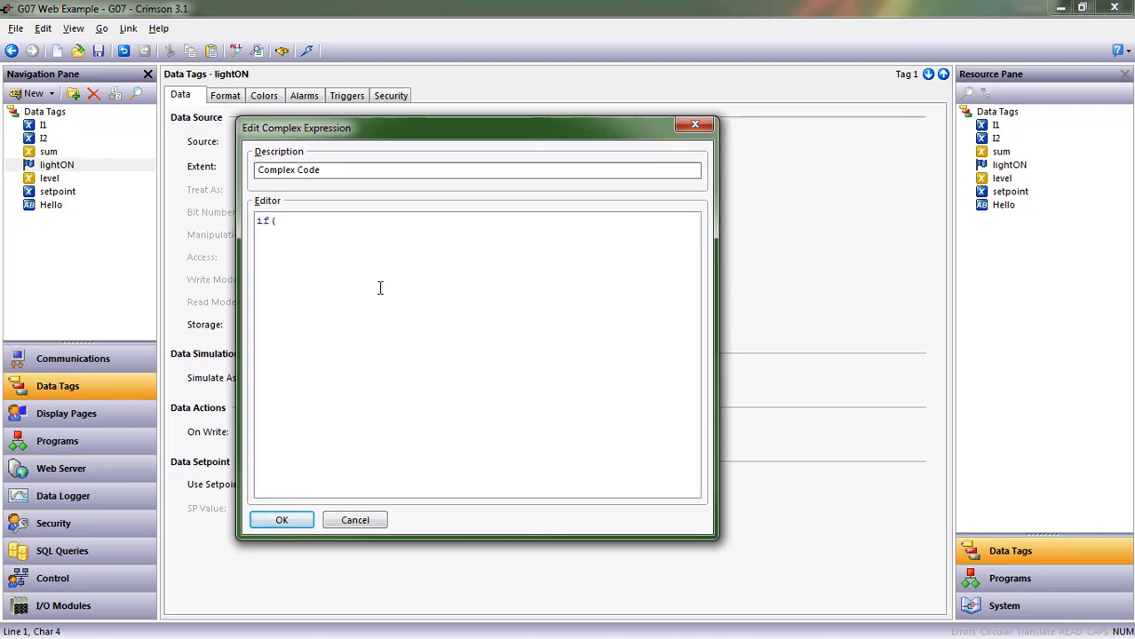
{"action": "type", "text": "setpoint"}
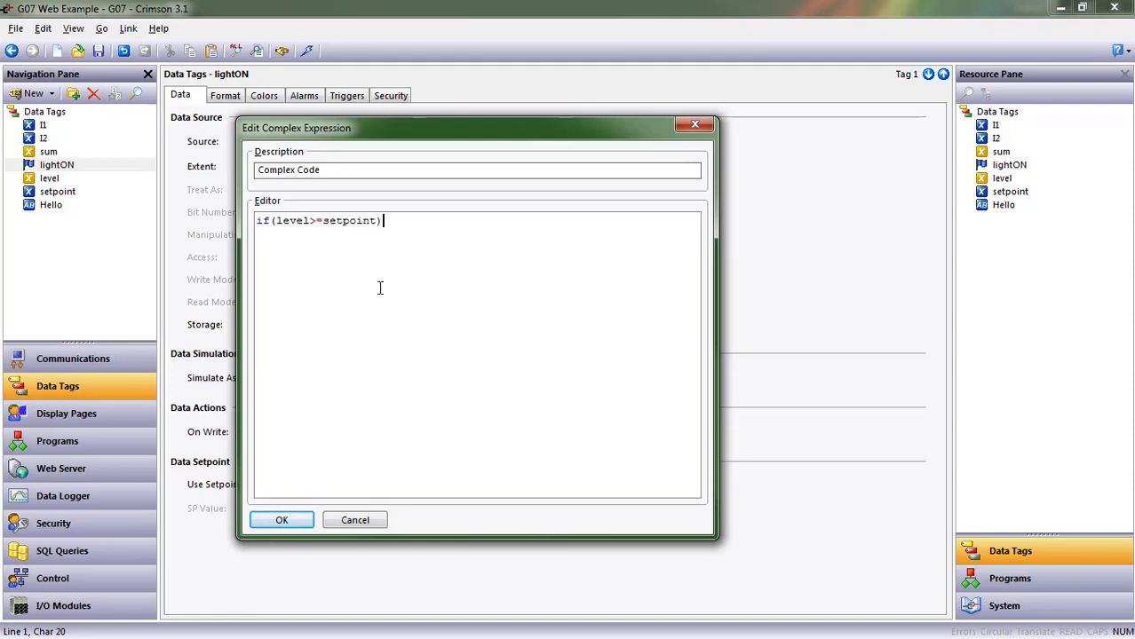
{"action": "type", "text": "{"}
{"action": "key", "text": "Return"}
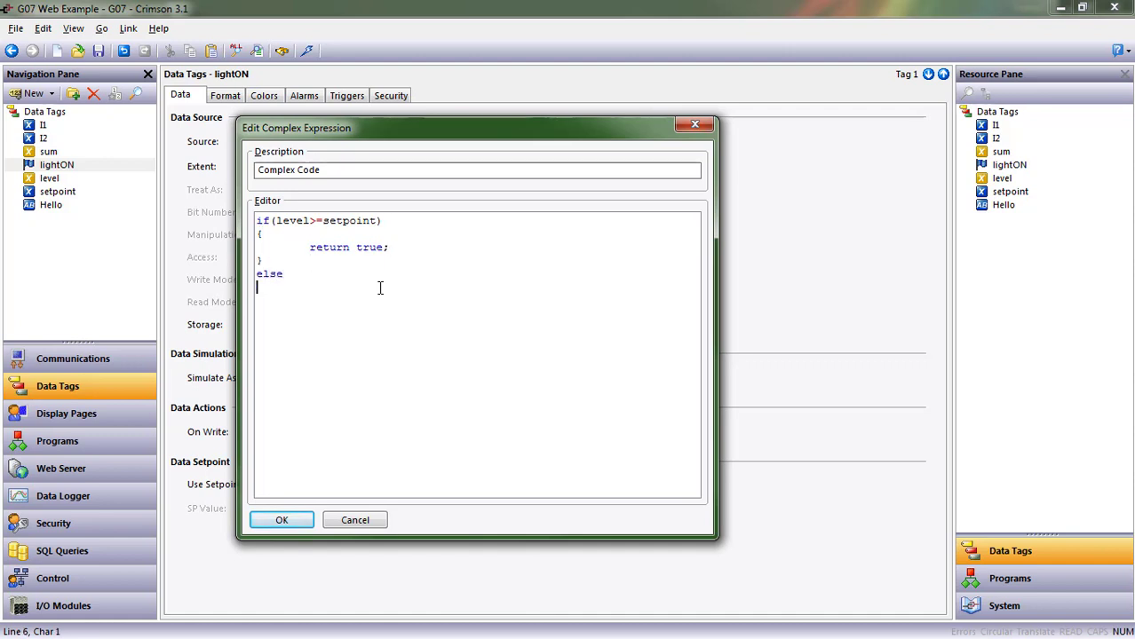
{"action": "type", "text": "{"}
{"action": "key", "text": "Return"}
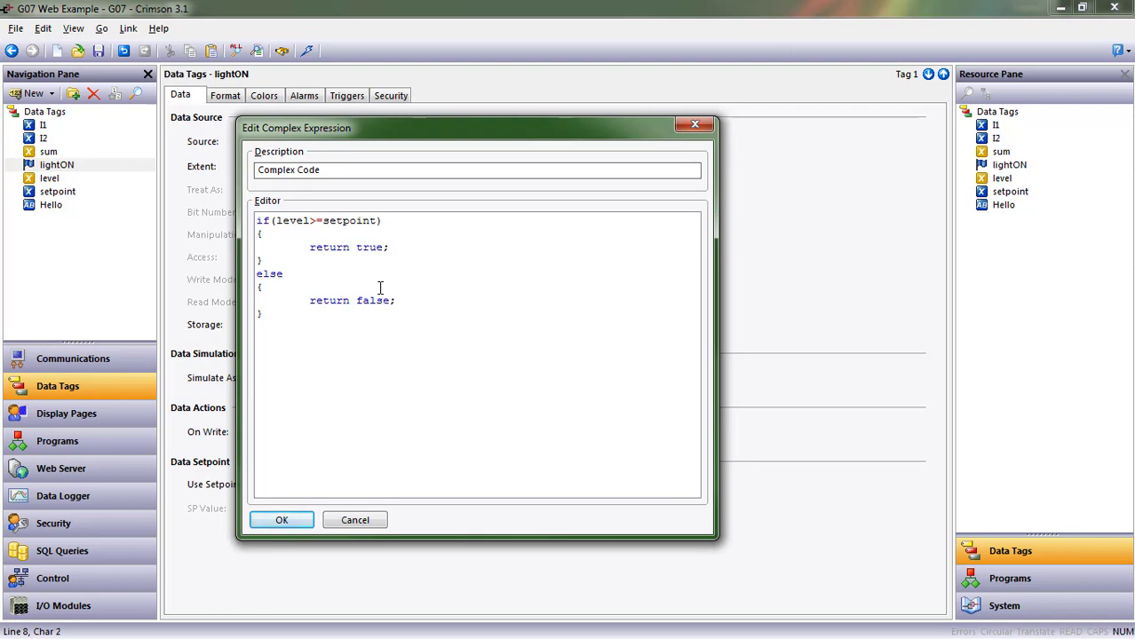
{"action": "left_click", "coordinate": [285, 527]}
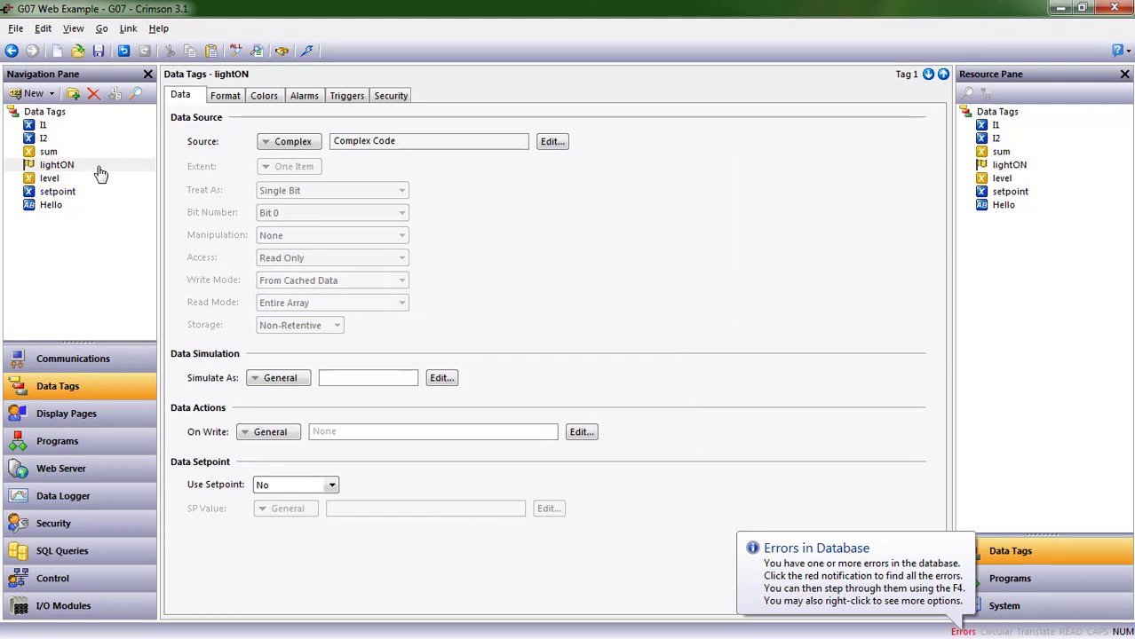
Step: Delete the 2-State Toggle switch from the Page1 display
{"action": "left_click", "coordinate": [71, 429]}
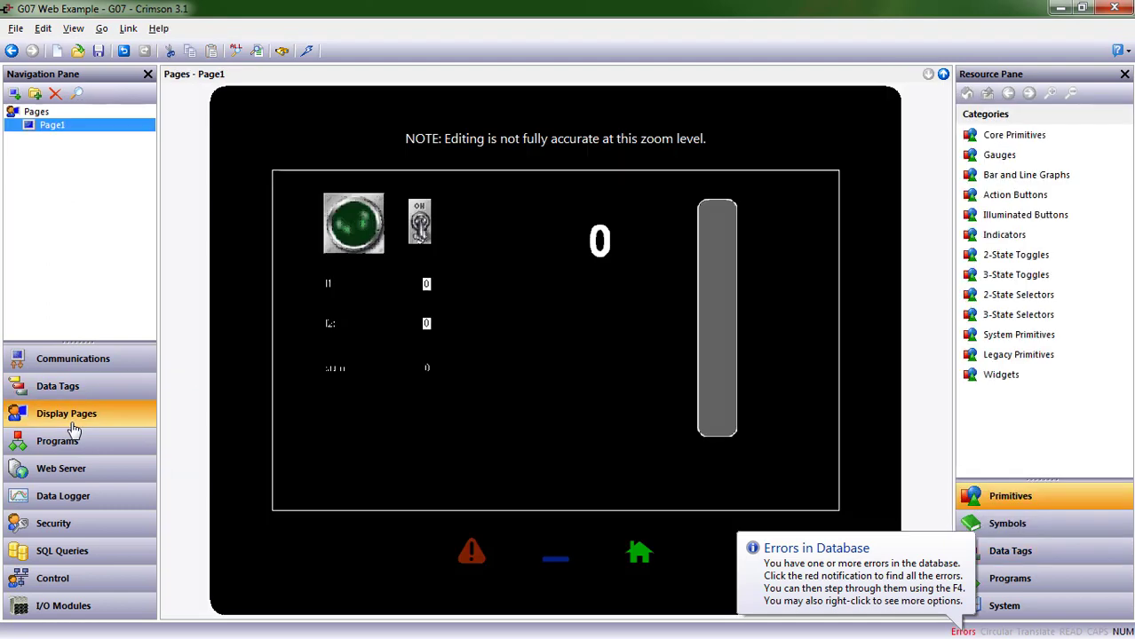
{"action": "left_click", "coordinate": [430, 237]}
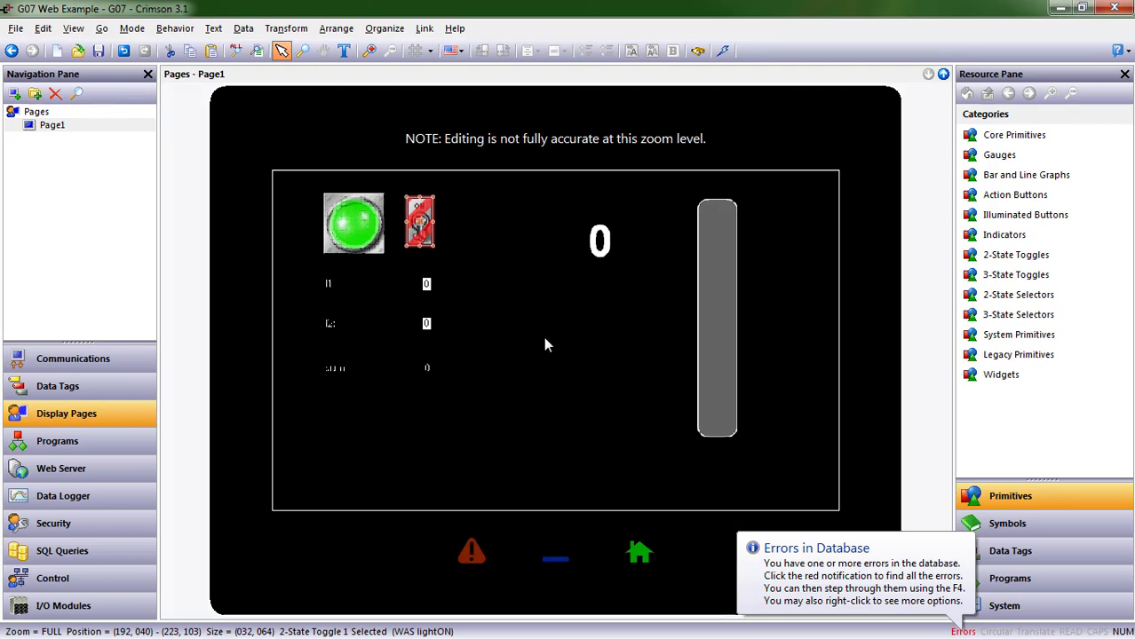
{"action": "key", "text": "Delete"}
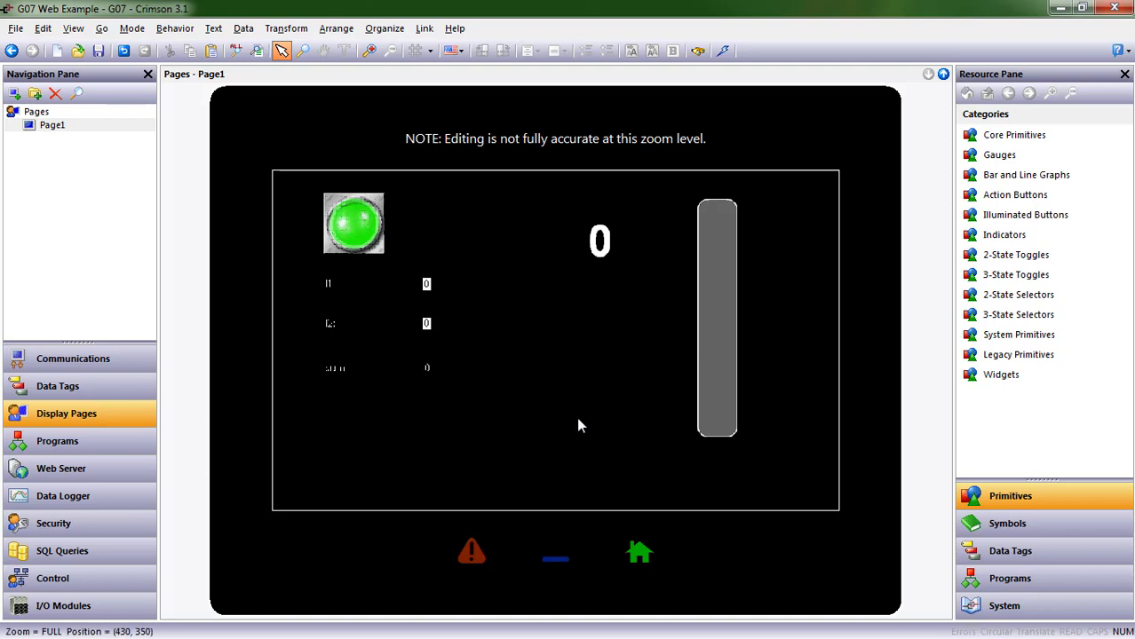
{"action": "scroll", "coordinate": [576, 411], "scroll_direction": "up", "scroll_amount": 1}
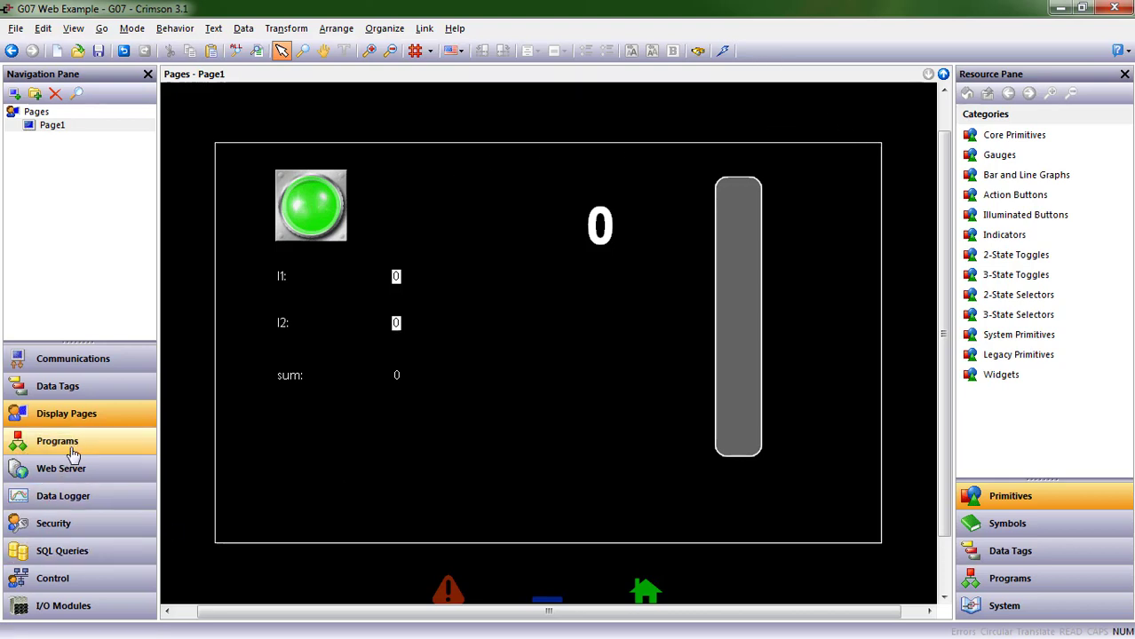
Step: Give the setpoint tag a General source with a fixed value of 55
{"action": "left_click", "coordinate": [75, 390]}
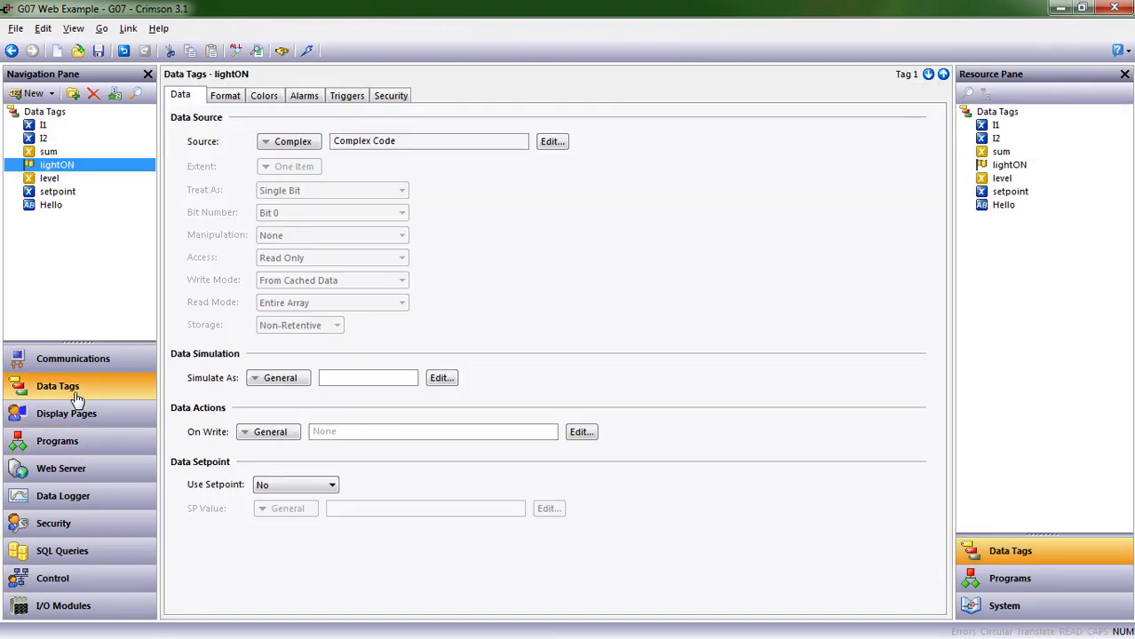
{"action": "left_click", "coordinate": [73, 416]}
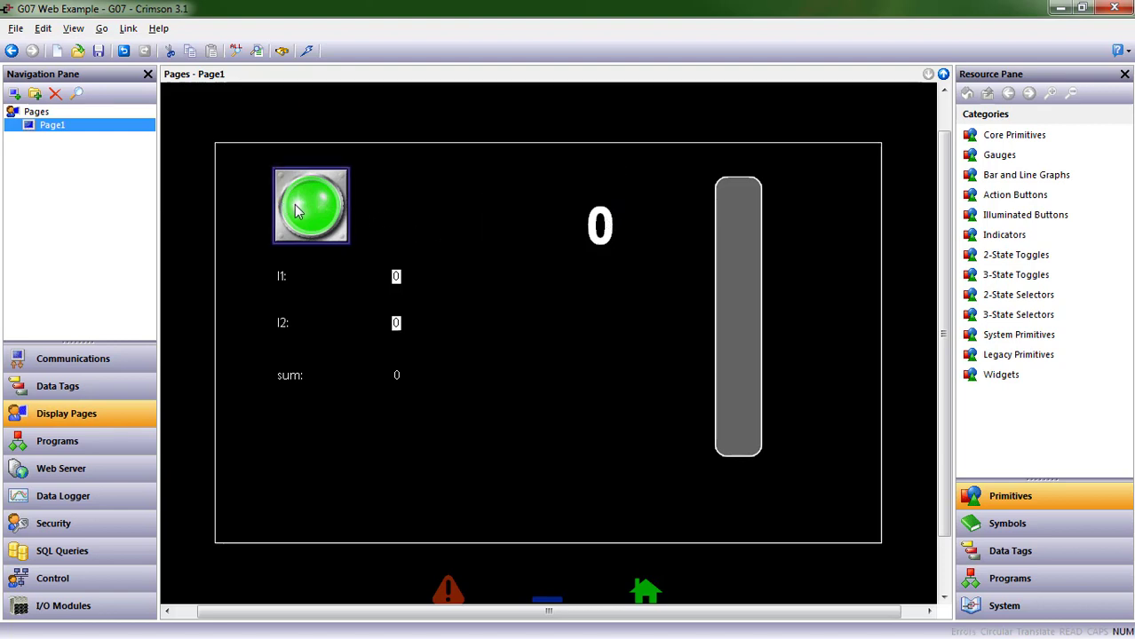
{"action": "left_click", "coordinate": [57, 389]}
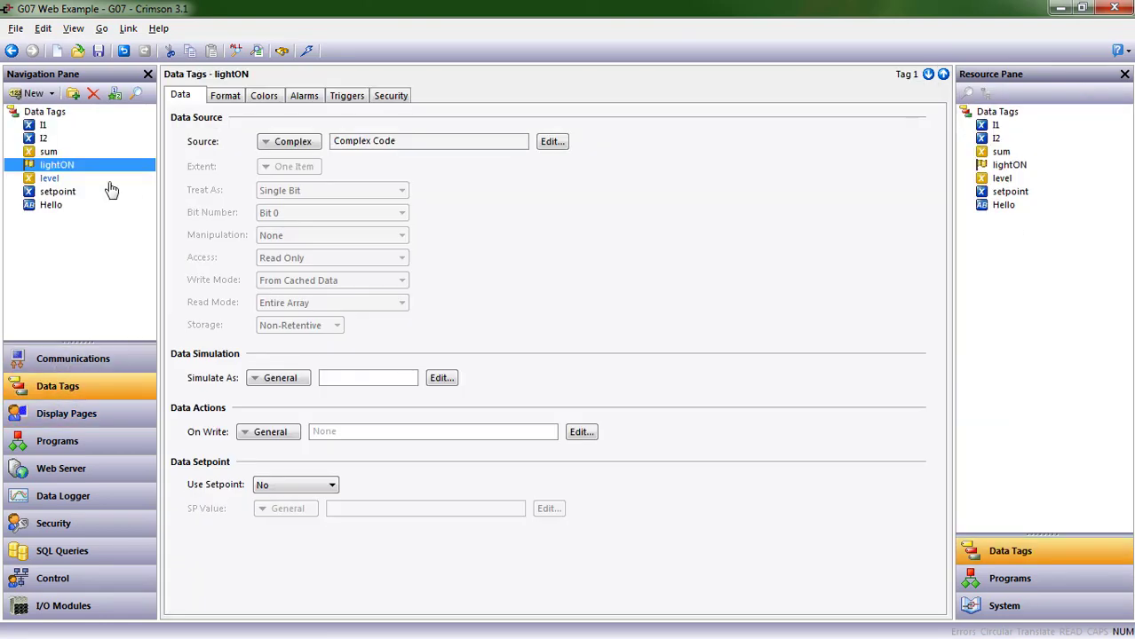
{"action": "left_click", "coordinate": [104, 180]}
{"action": "left_click", "coordinate": [107, 191]}
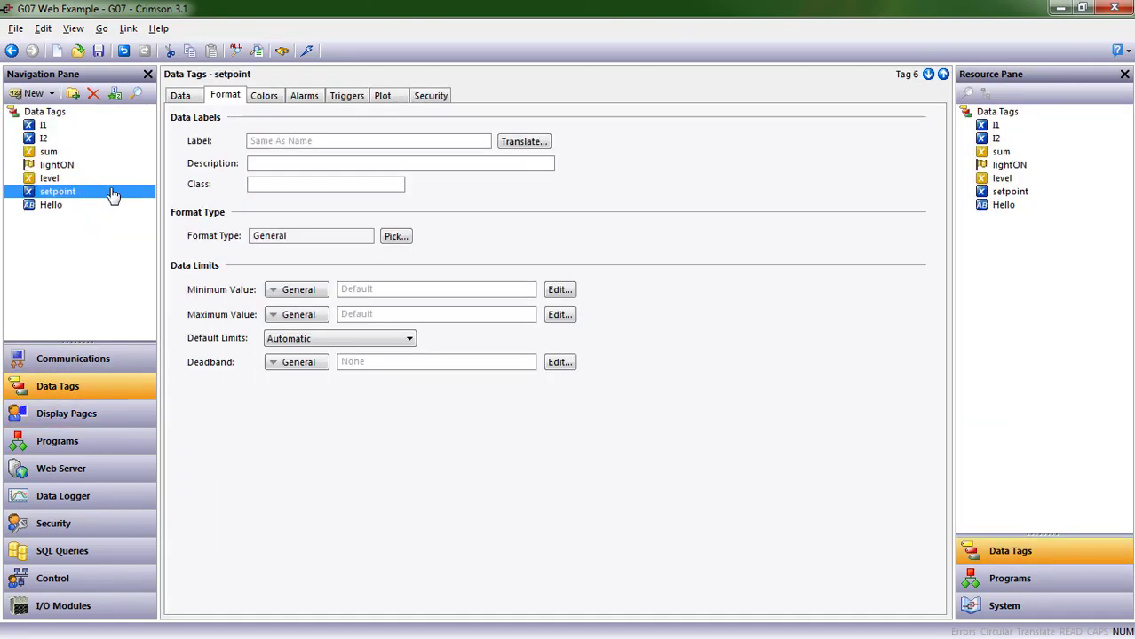
{"action": "left_click", "coordinate": [193, 99]}
{"action": "left_click", "coordinate": [290, 142]}
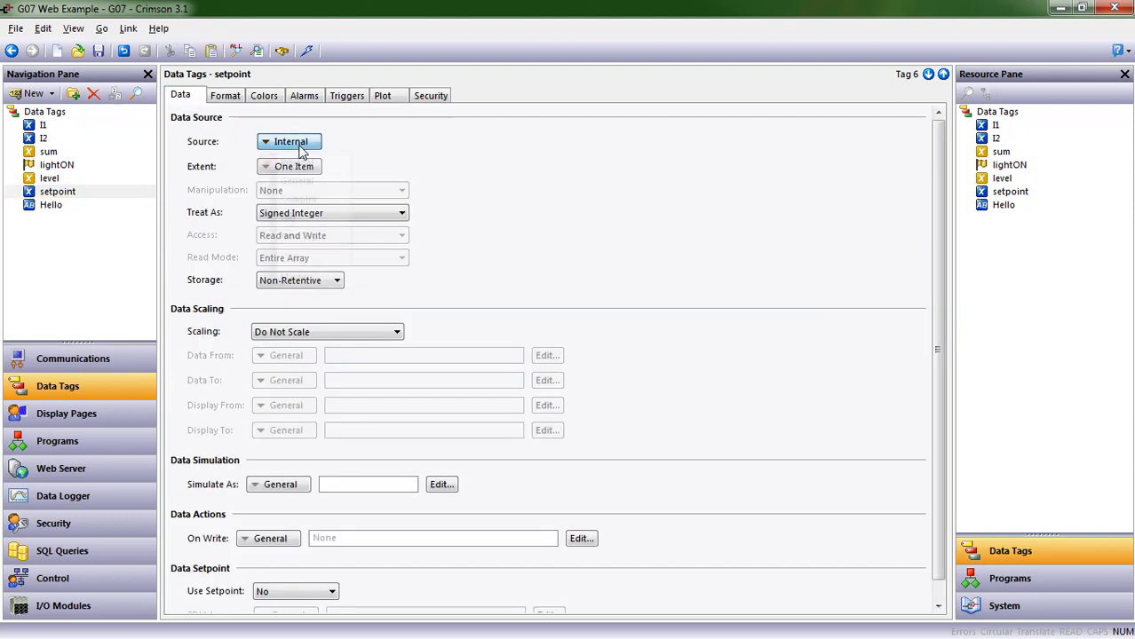
{"action": "left_click", "coordinate": [355, 177]}
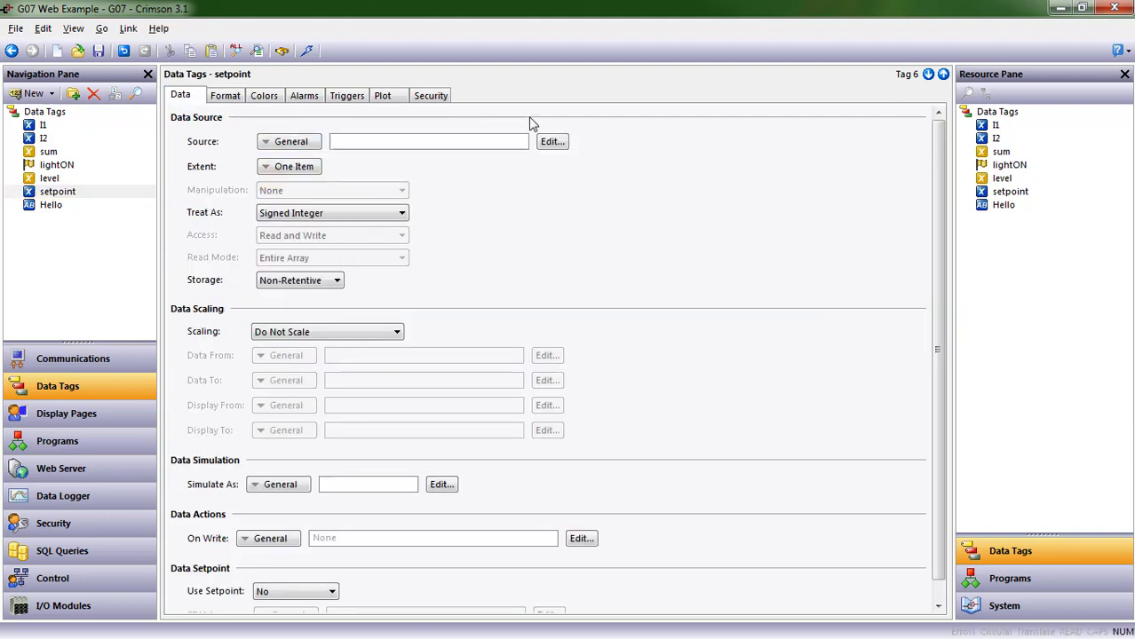
{"action": "key", "text": "Return"}
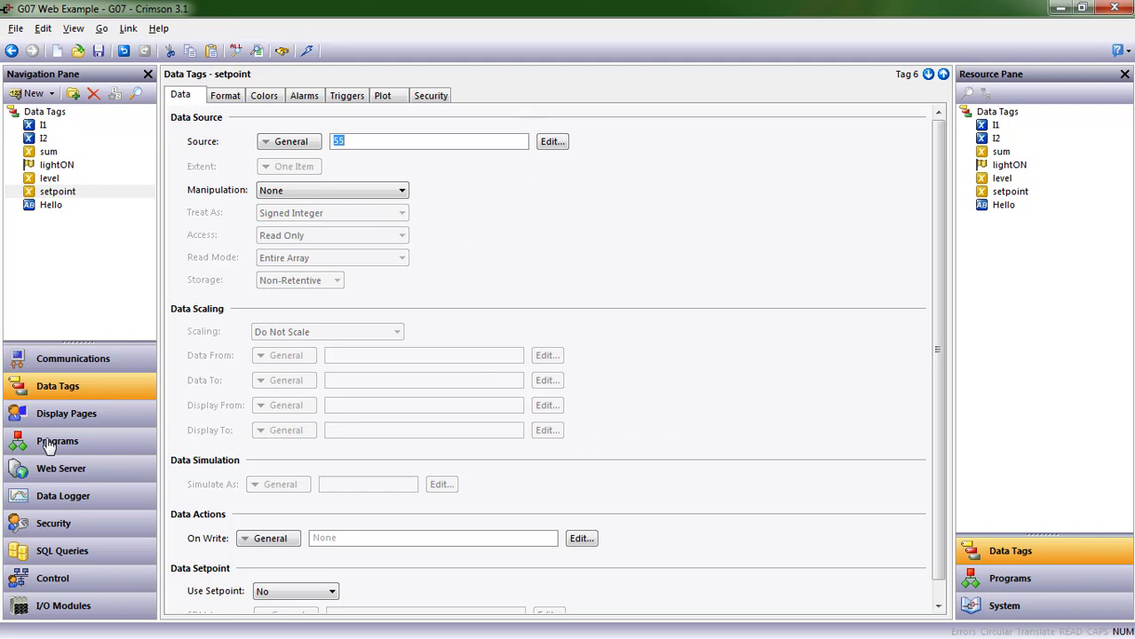
{"action": "left_click", "coordinate": [62, 414]}
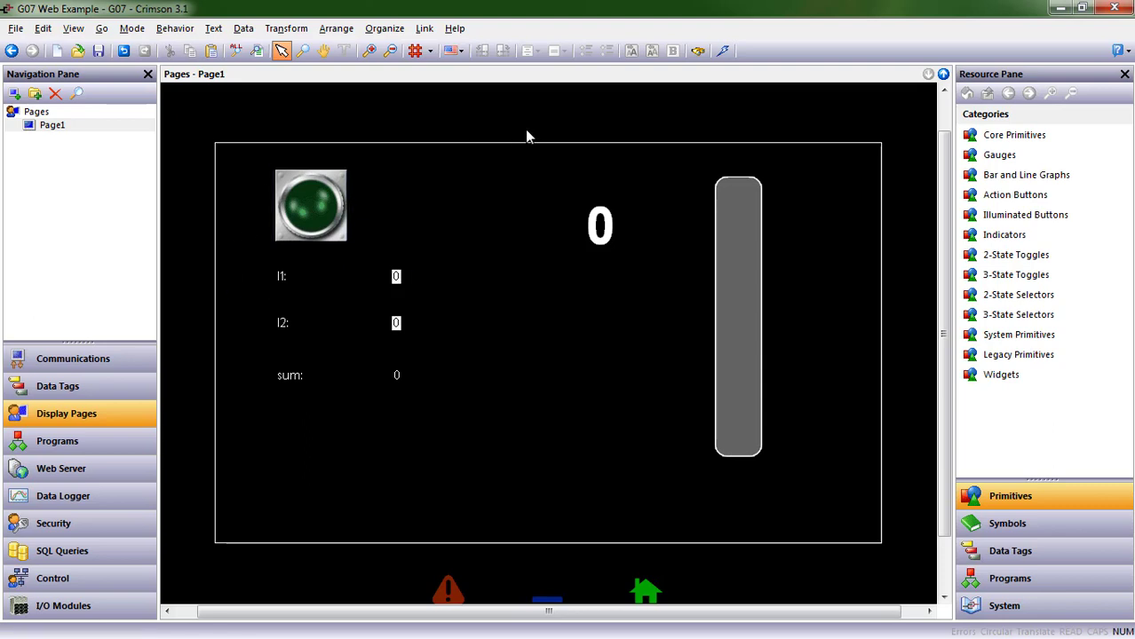
Step: Download the updated database to the device with the Update toolbar button
{"action": "left_click", "coordinate": [724, 53]}
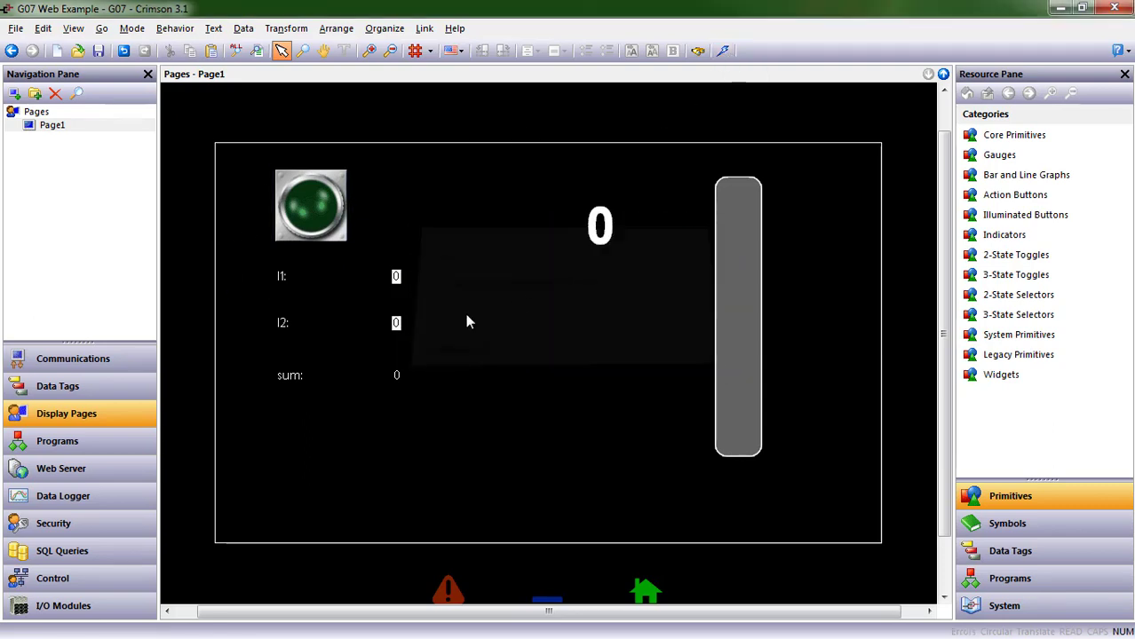